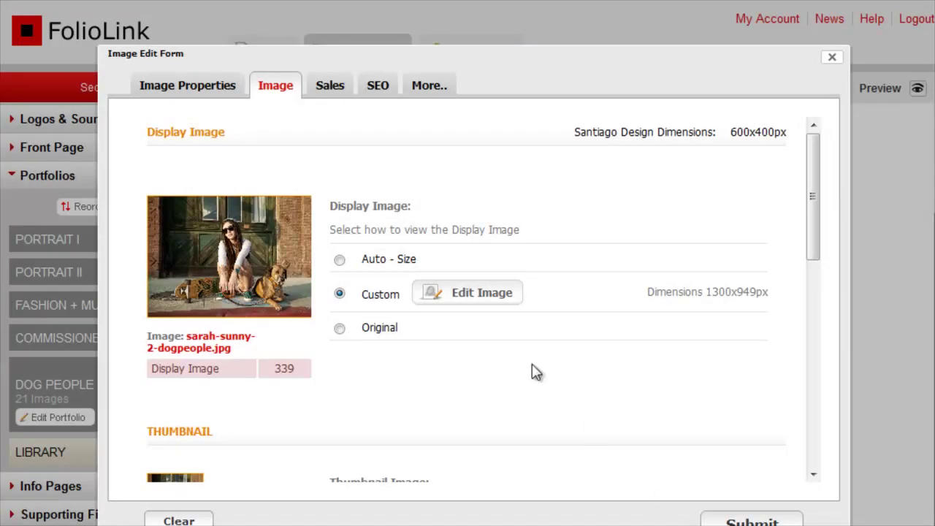
- View the custom display image in the image editor, then close it to return to the portfolio
left_click(488, 298)
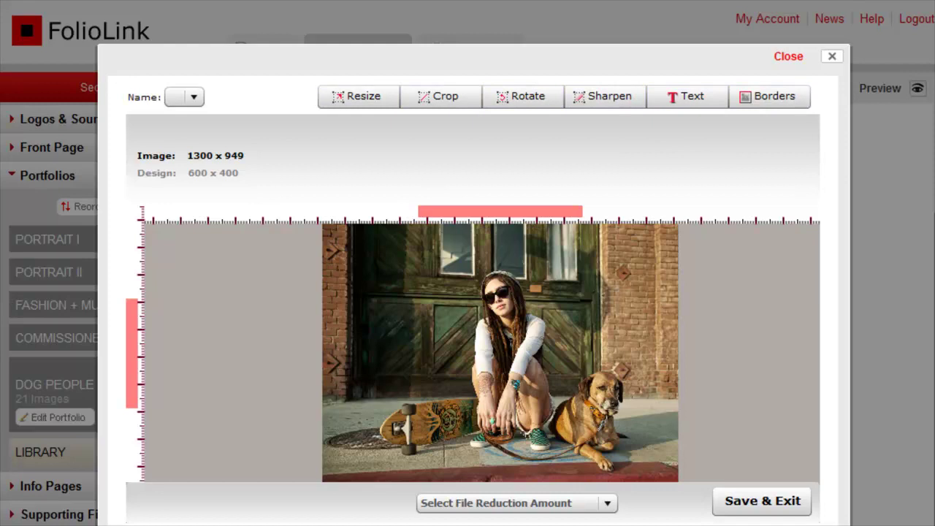
left_click(831, 56)
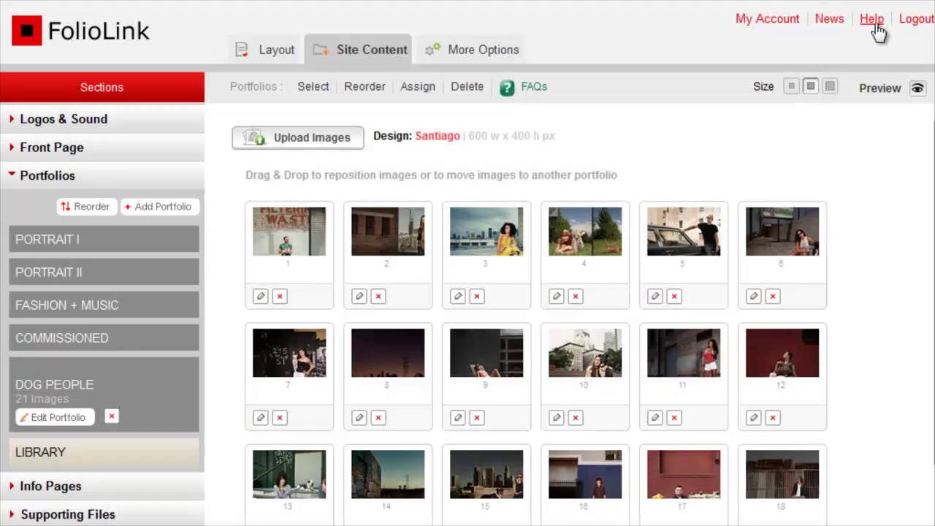
- Search the help FAQs for "optimize images" and open the article "How do I optimize my images?"
left_click(874, 22)
left_click(420, 271)
type("optimize image")
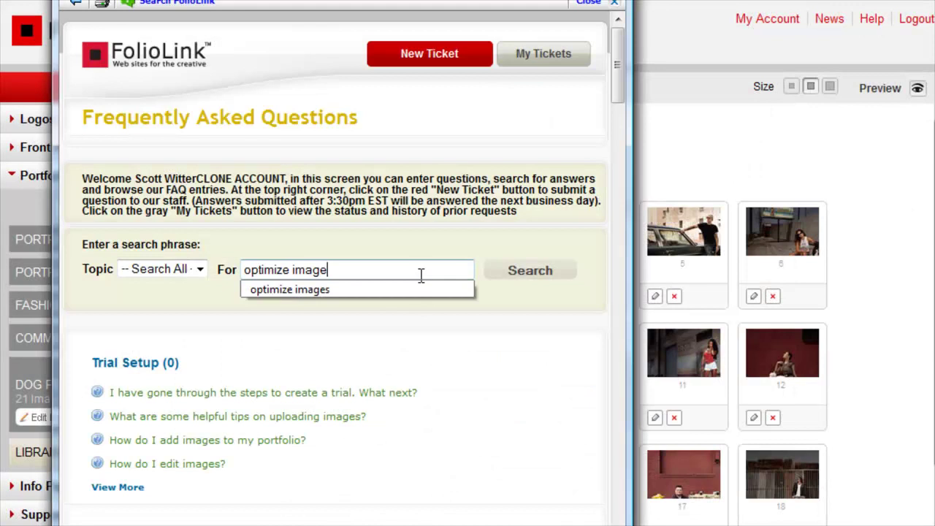
type("s")
left_click(528, 272)
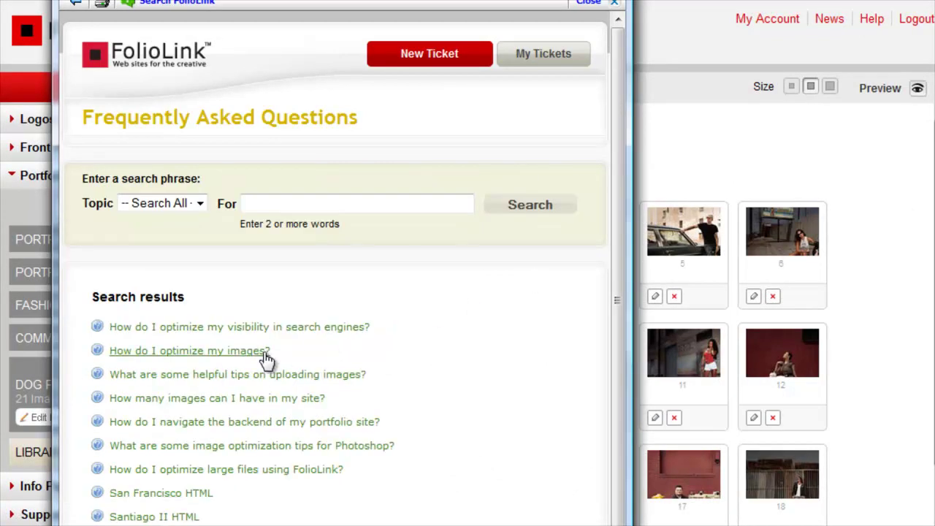
left_click(265, 356)
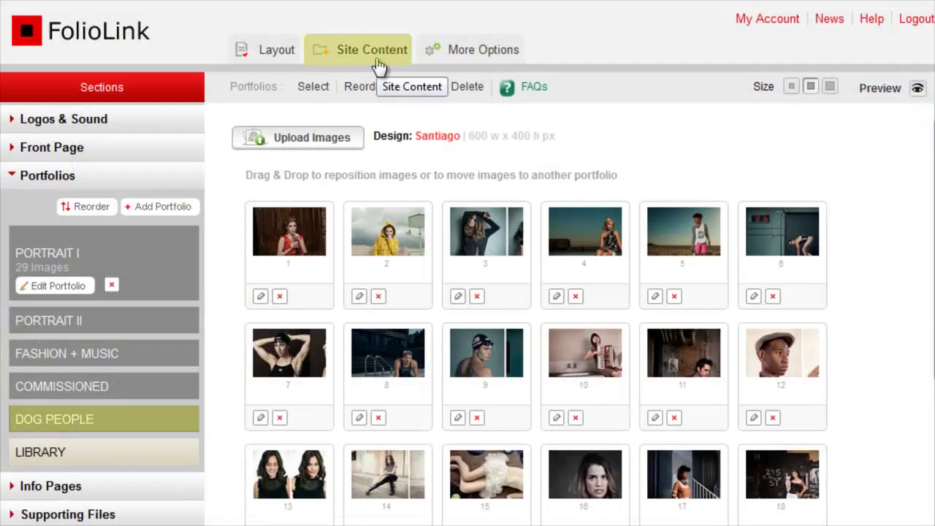
- Set the fourth DOG PEOPLE image's display image to Custom and open it in the image editor
left_click(136, 421)
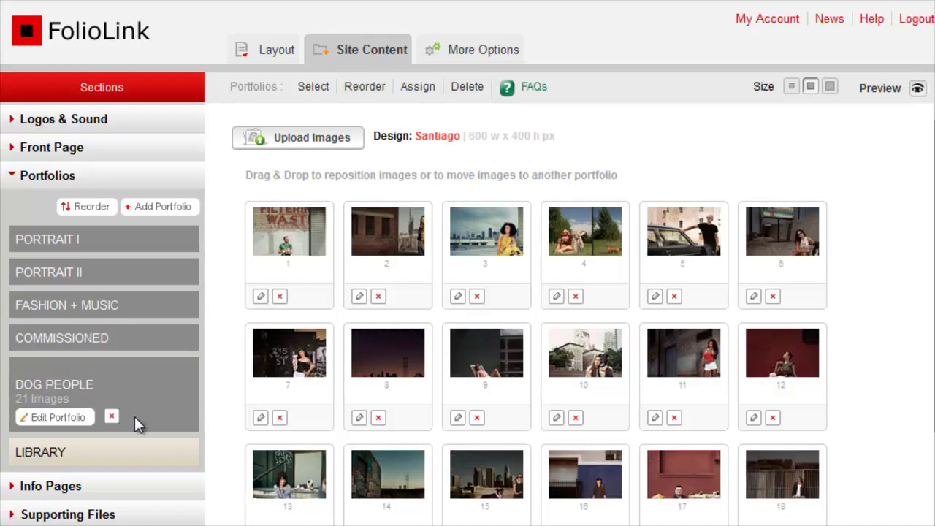
left_click(555, 296)
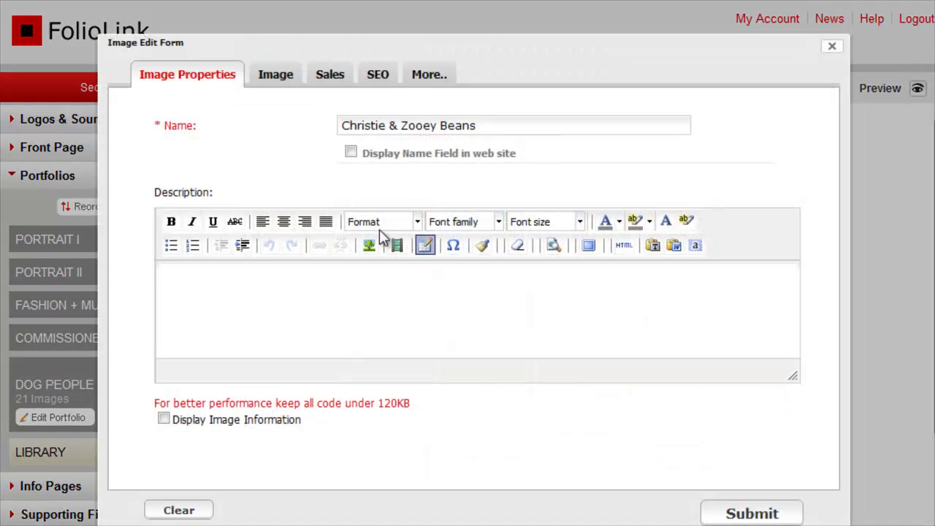
left_click(283, 79)
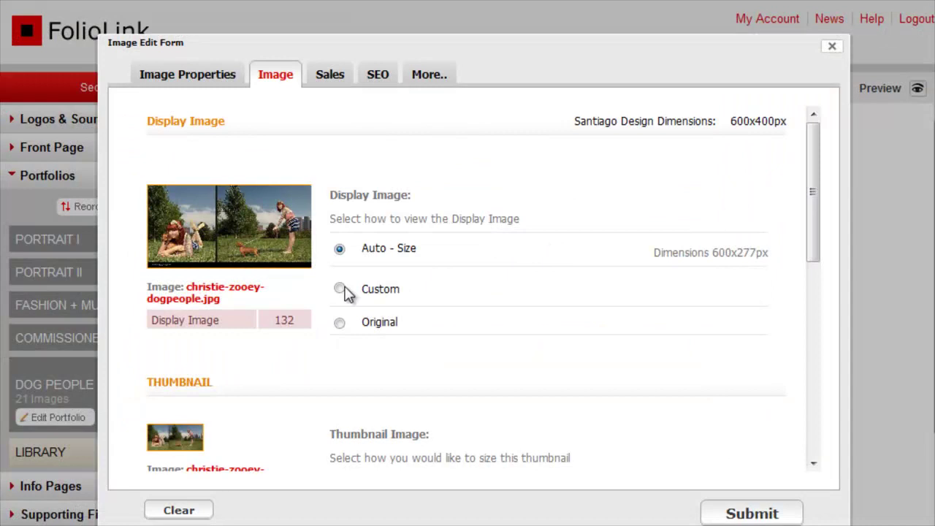
left_click(339, 285)
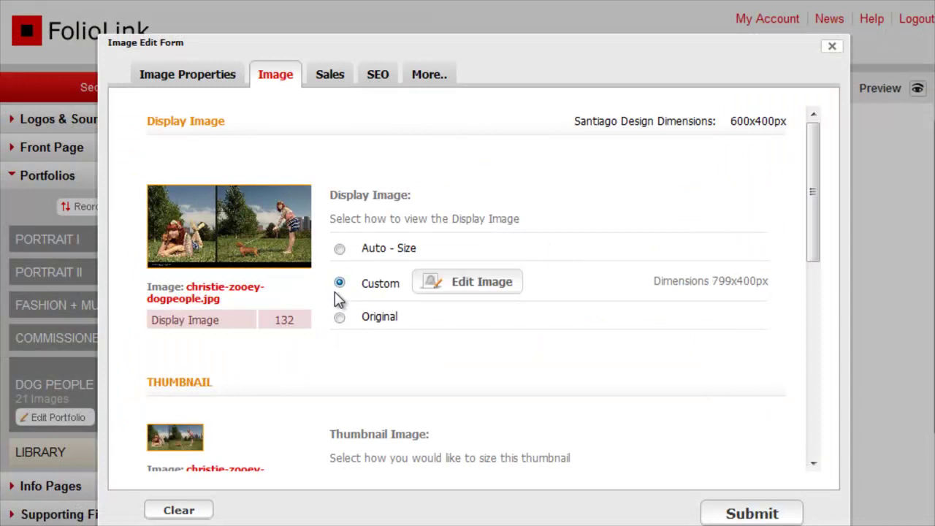
left_click(463, 287)
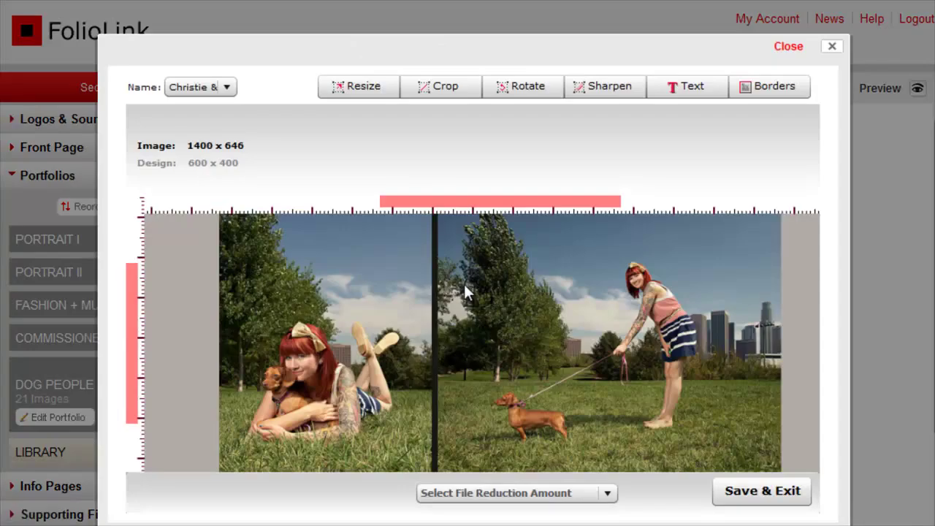
- Resize the image by fitting it vertically to the design, giving 866 x 400 px
left_click(363, 87)
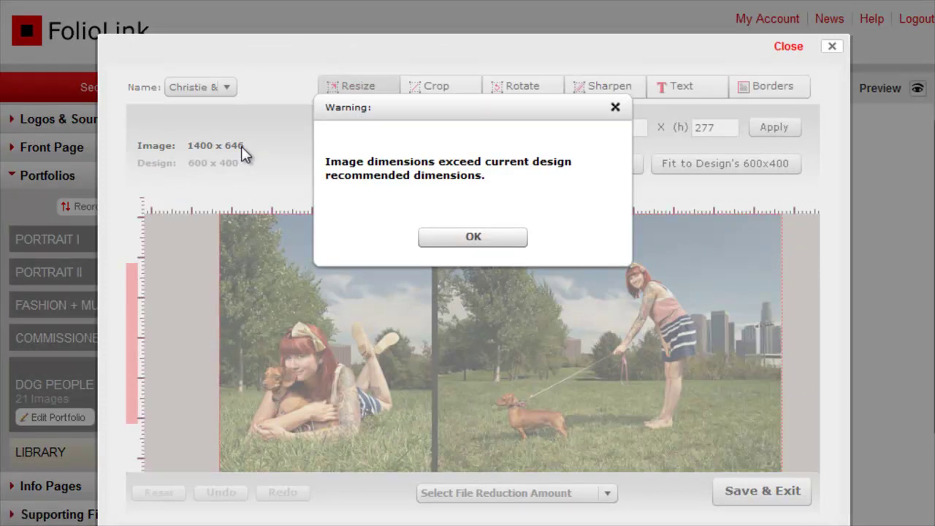
left_click(493, 241)
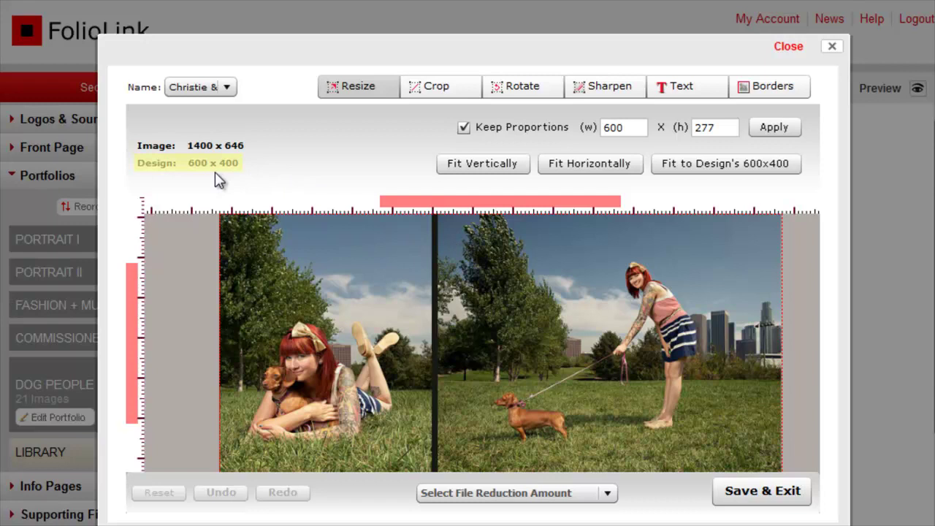
left_click(482, 163)
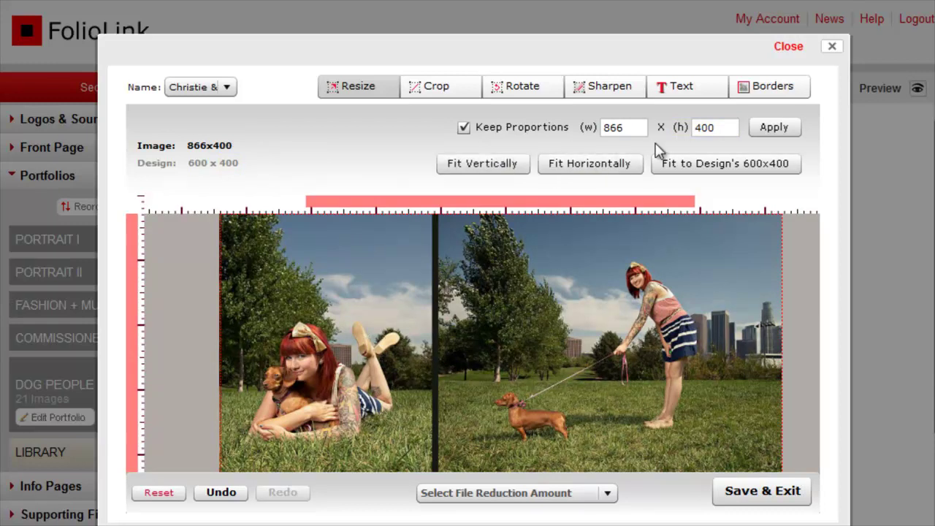
- Try a proportional resize to a width of 500 px, then fit the image vertically again
left_click_drag(627, 129, 588, 127)
type("500")
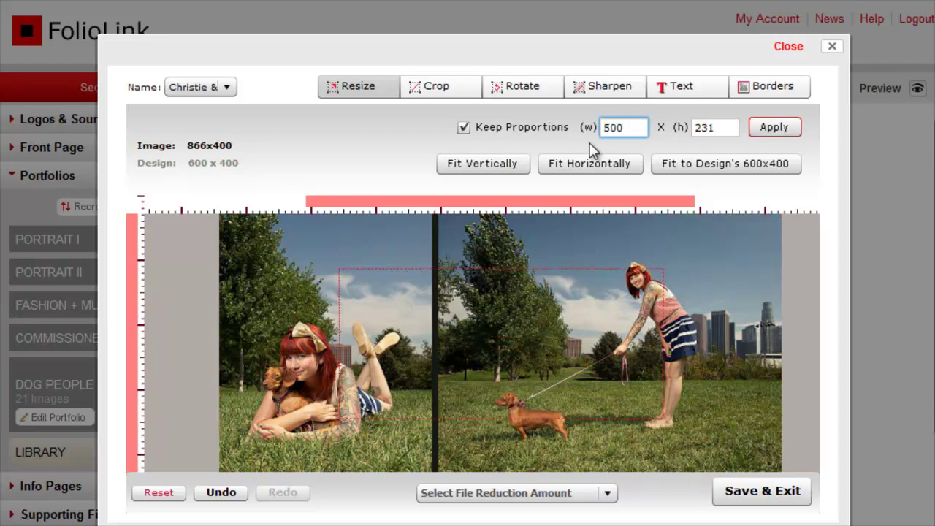
left_click(506, 164)
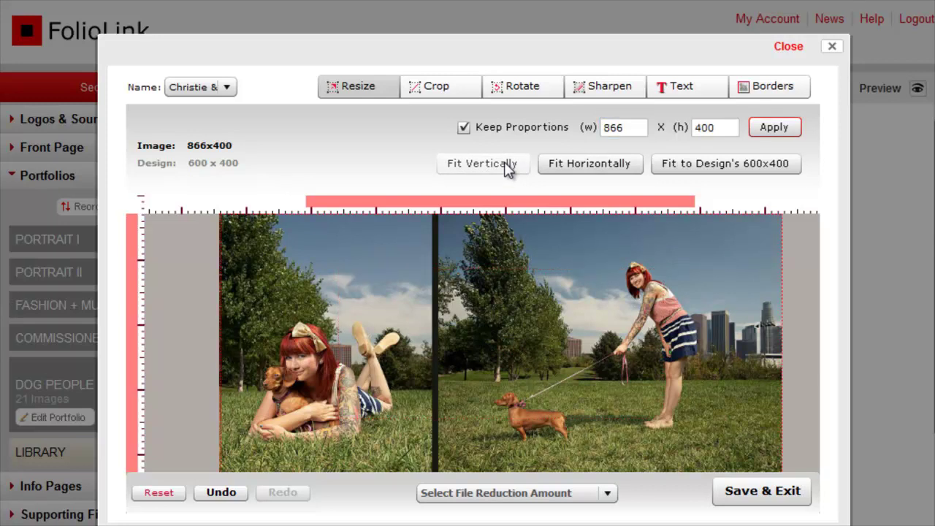
- Apply the resize, then save and submit the image with file reduction set to High = 90% Quality
left_click(789, 129)
left_click(801, 496)
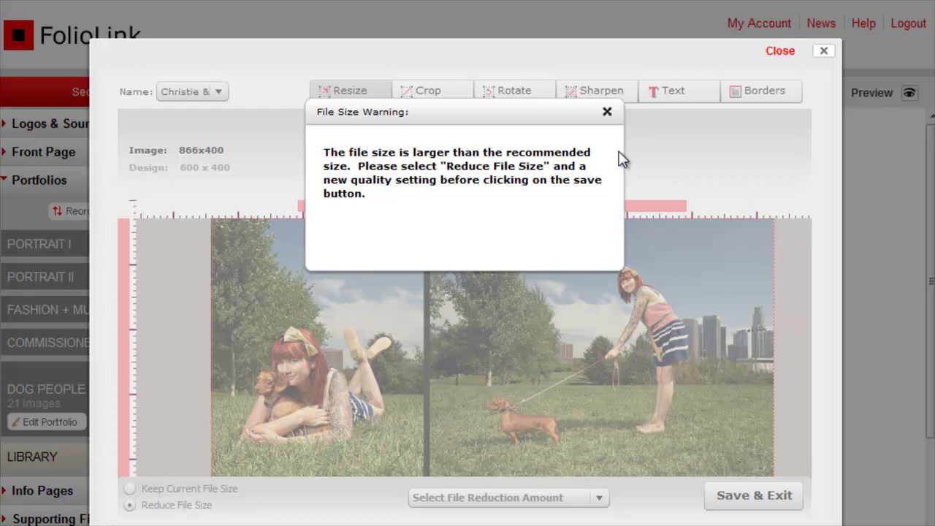
left_click(606, 112)
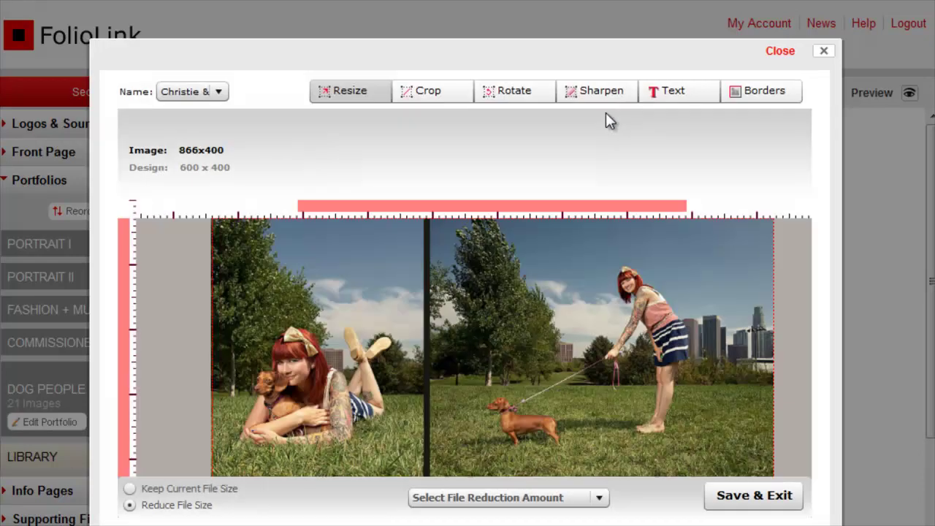
left_click(599, 496)
left_click(590, 442)
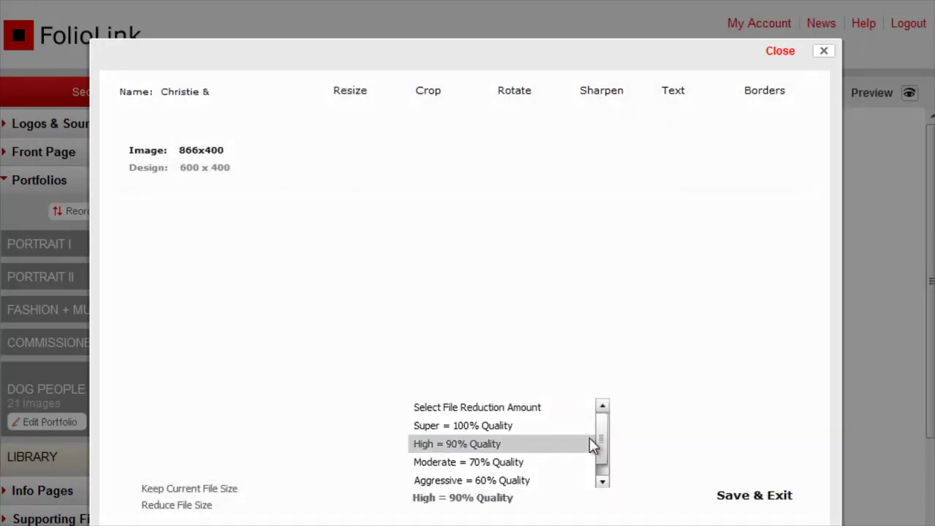
left_click(503, 242)
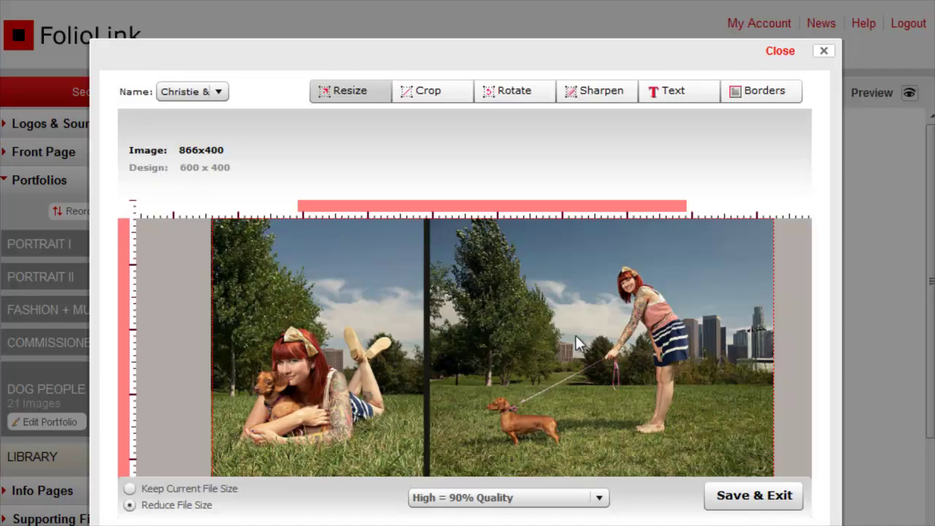
left_click(734, 498)
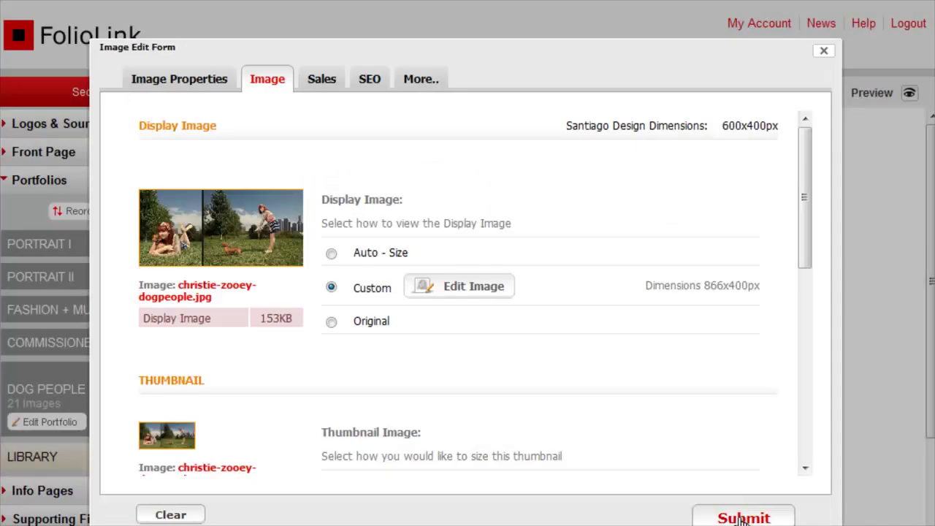
left_click(741, 518)
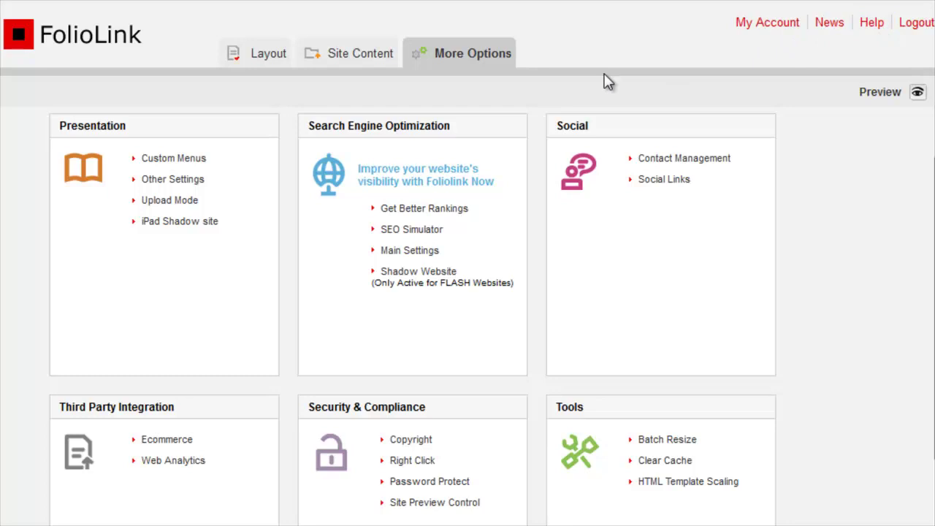
- Return to the site content and reopen the fourth DOG PEOPLE image in the image editor
left_click(368, 62)
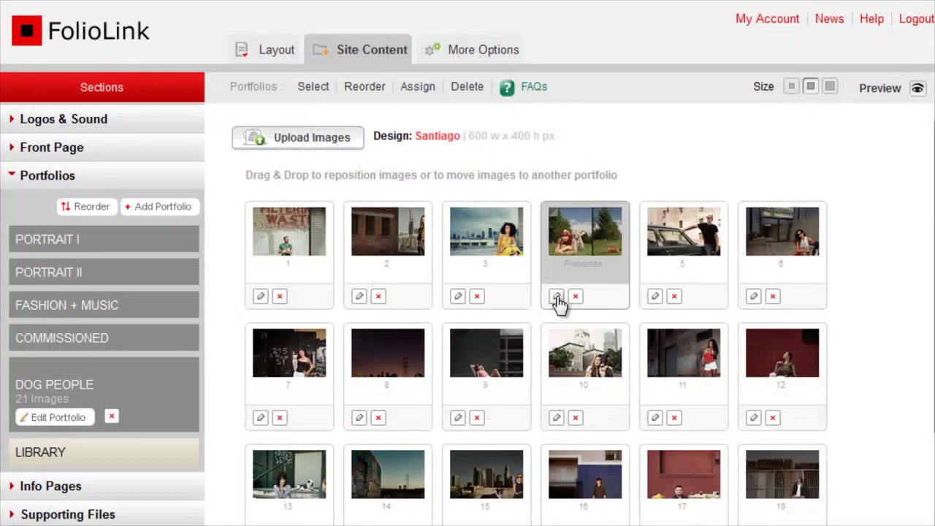
left_click(557, 297)
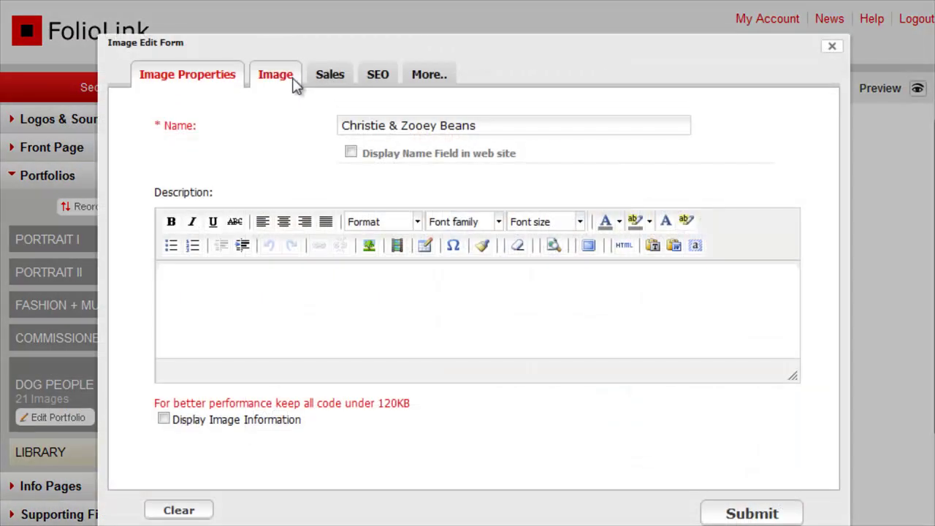
left_click(295, 84)
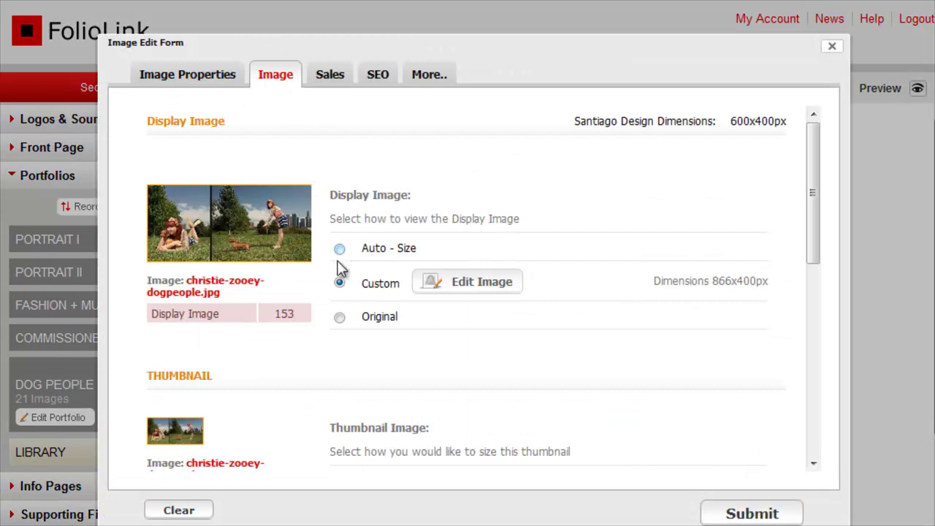
left_click(467, 287)
- Fit the reopened image vertically to the design at 866 x 400 px with the Resize tool
left_click(358, 85)
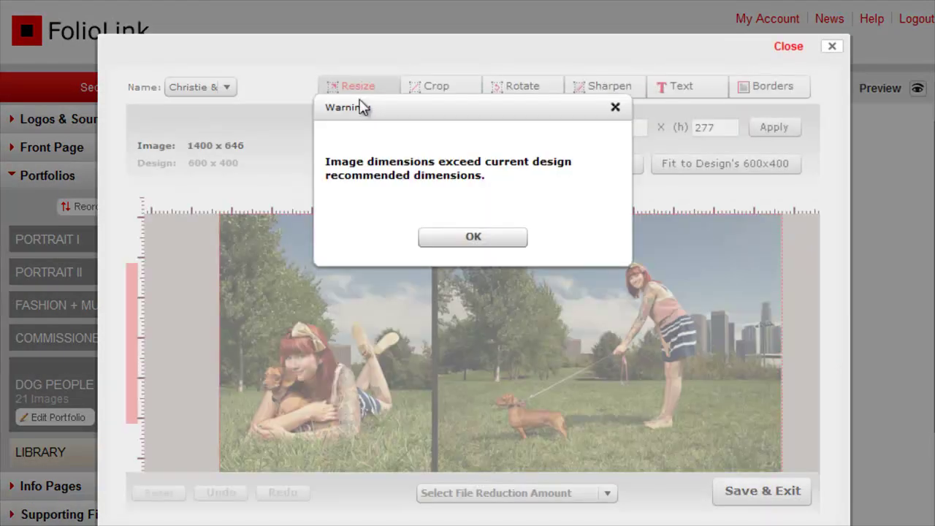
left_click(453, 240)
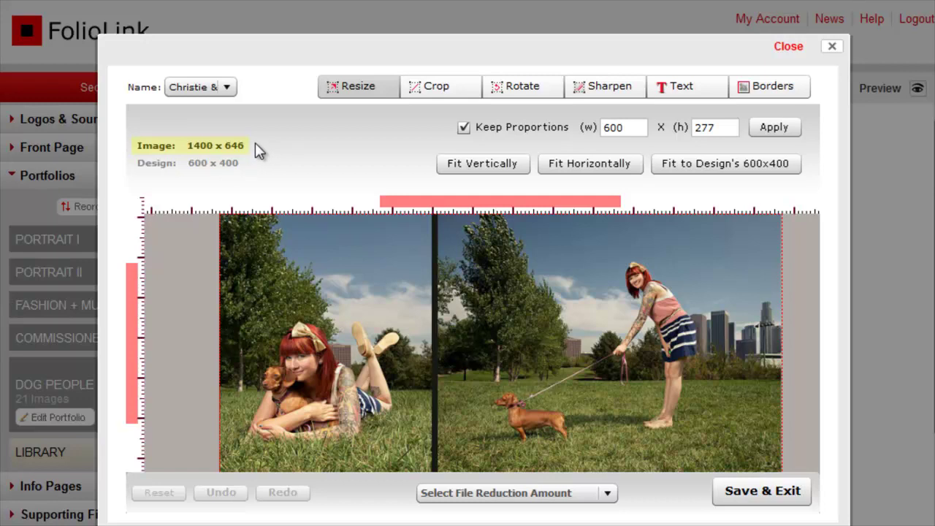
left_click(473, 174)
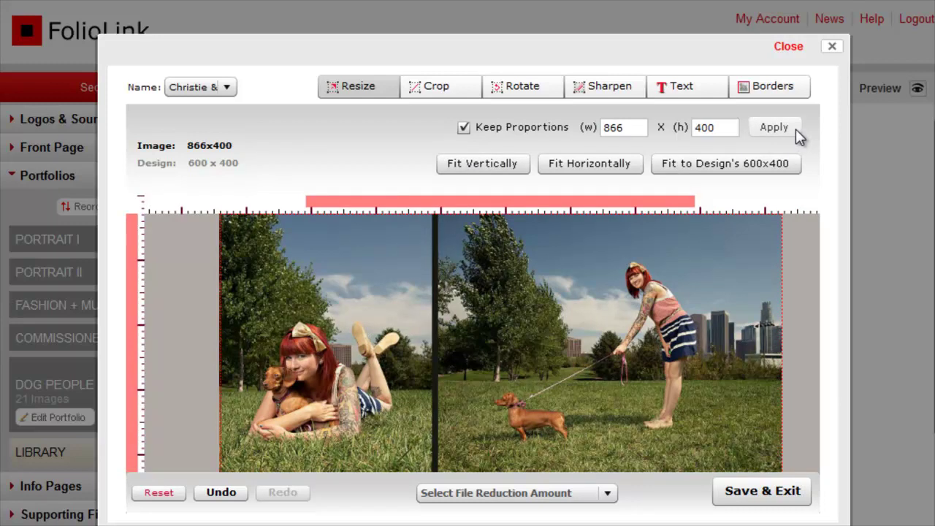
- Set a fixed crop selection 800 px wide and 400 px high on the image
left_click(447, 94)
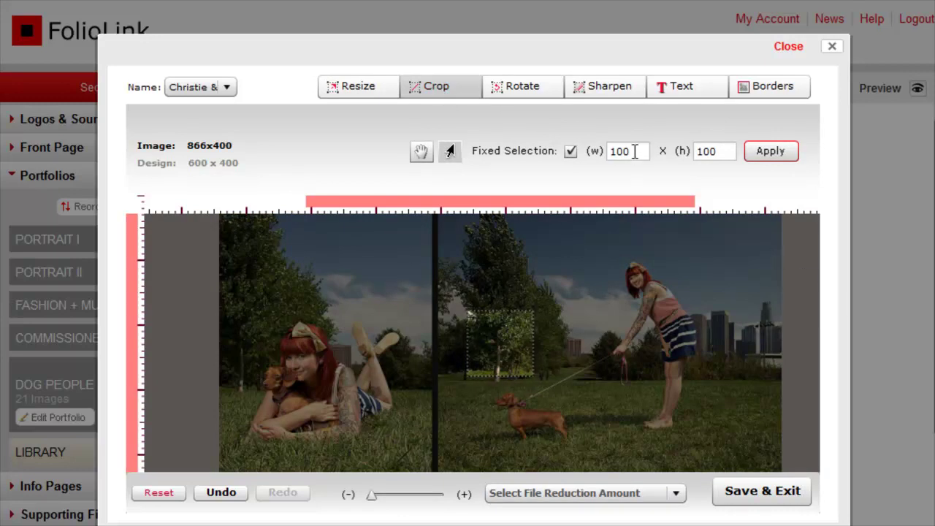
double_click(612, 151)
type("800")
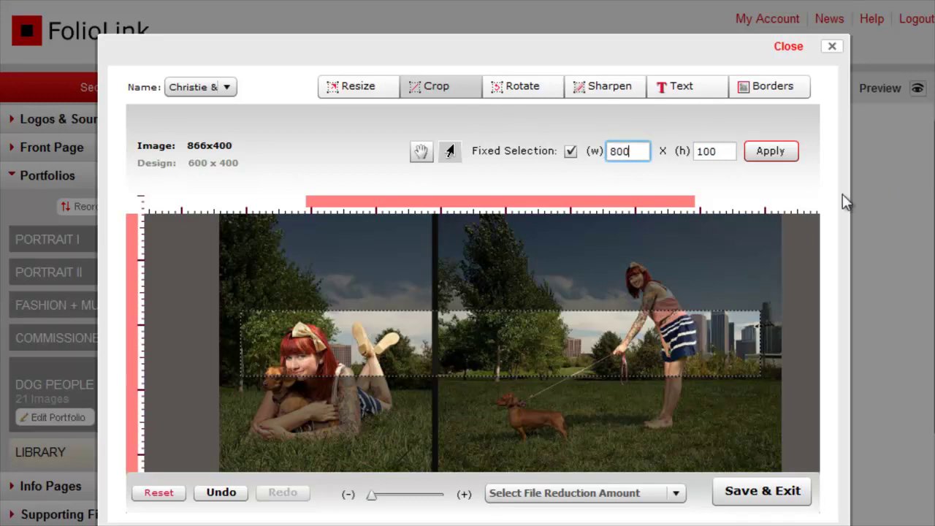
key("Tab")
type("4")
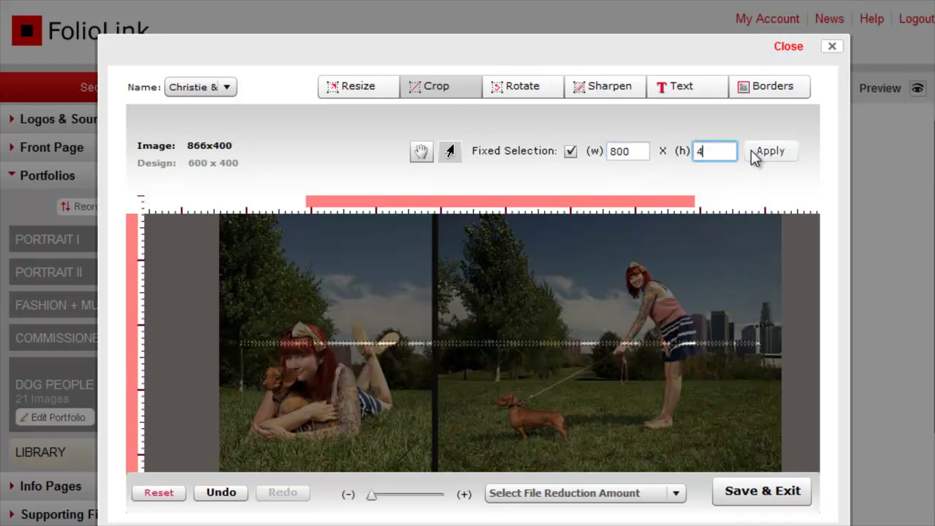
type("00")
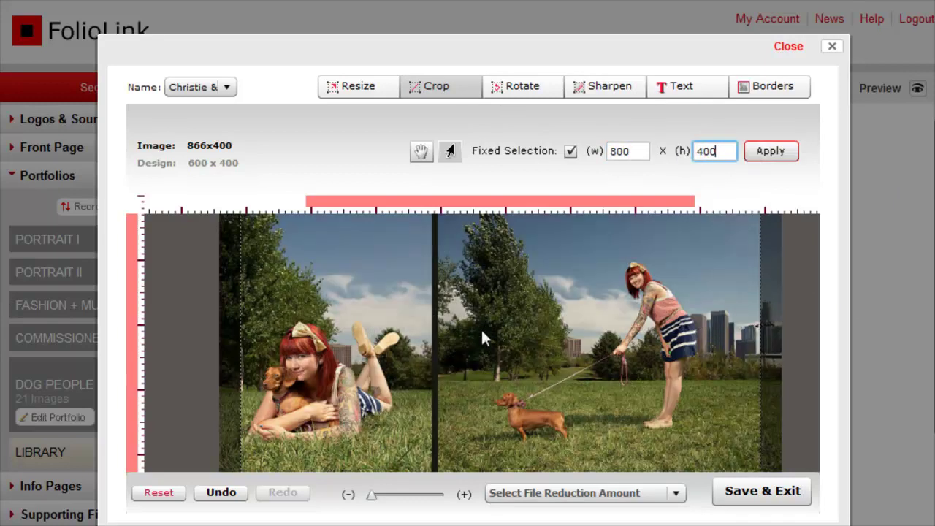
- Move the crop selection flush with the photo's left edge, then apply the crop and save the image
left_click_drag(471, 337, 449, 338)
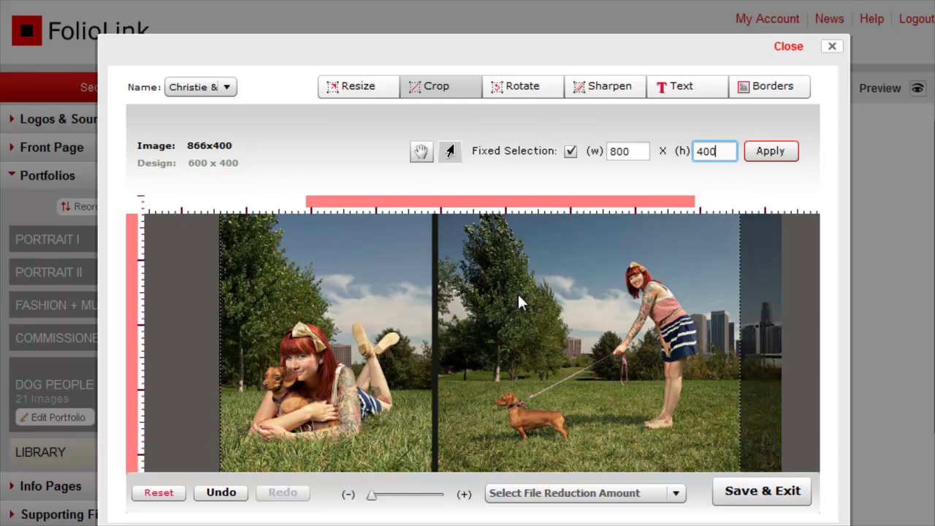
left_click(787, 158)
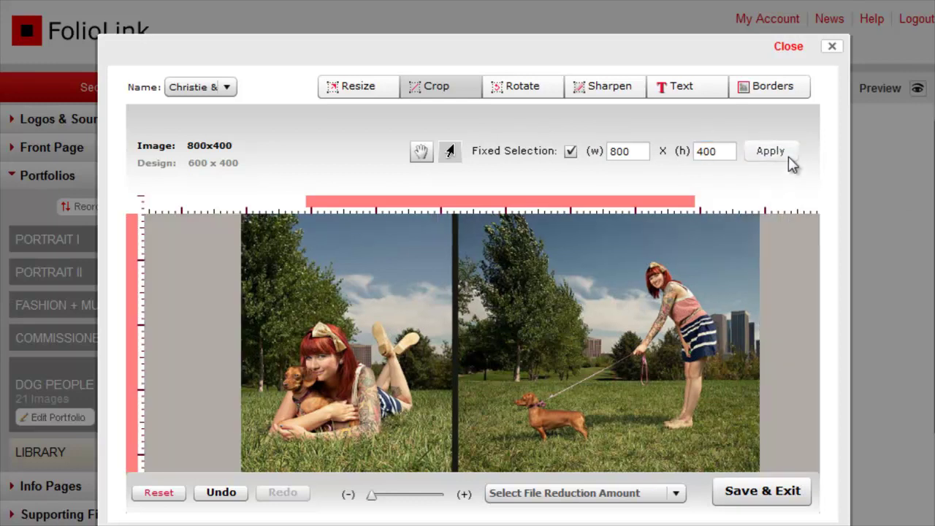
left_click(785, 500)
left_click(764, 511)
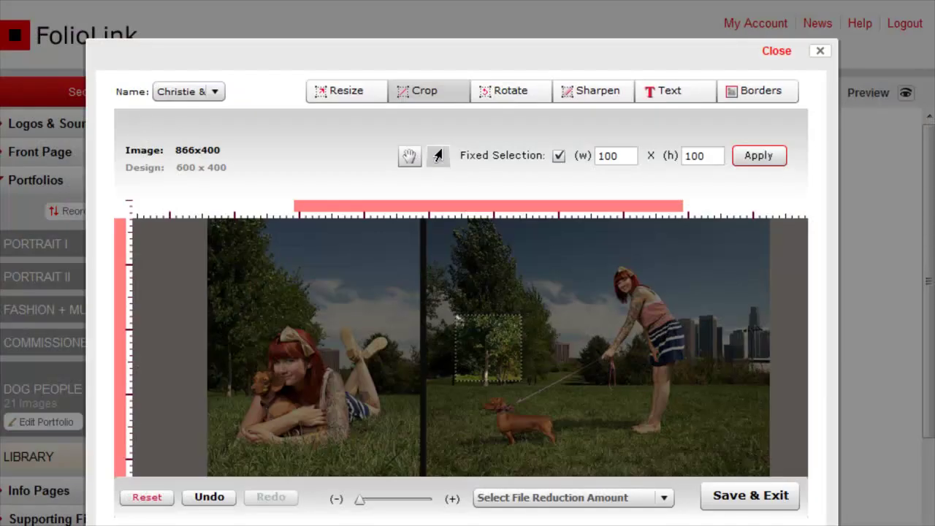
left_click(514, 98)
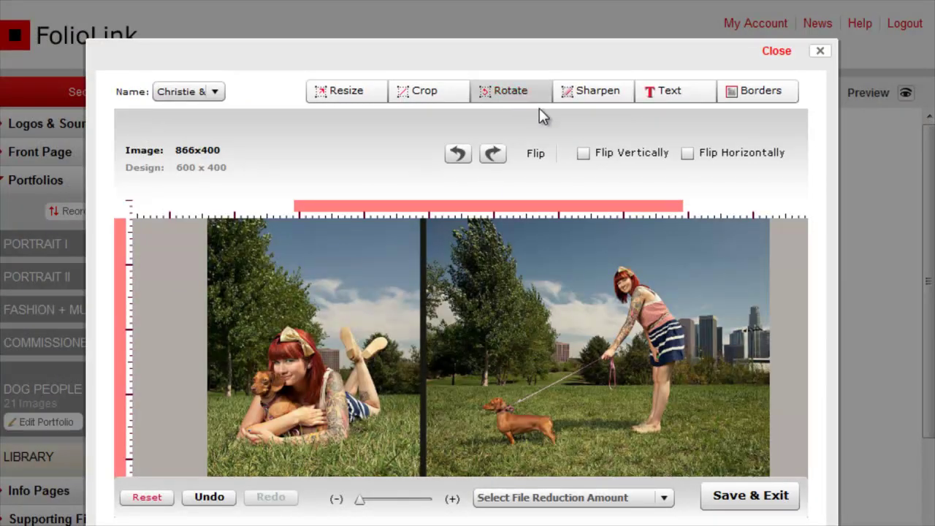
left_click(583, 100)
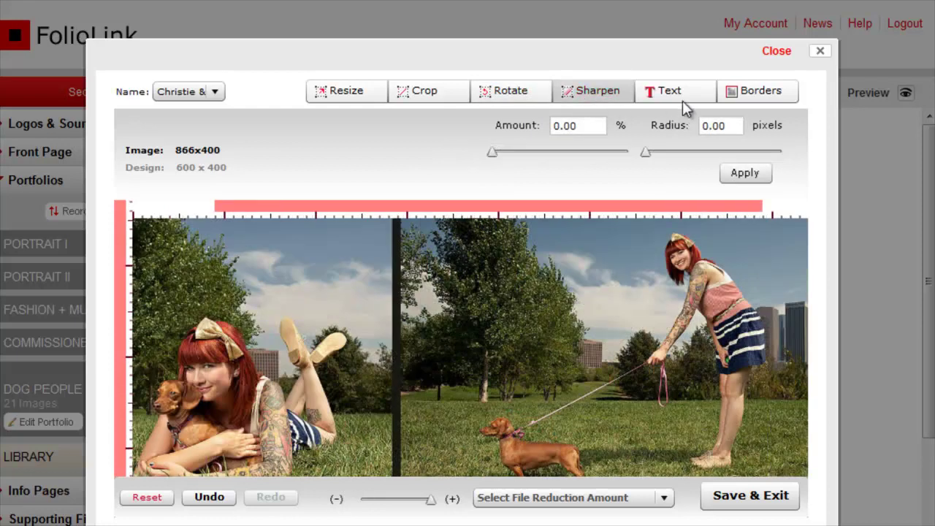
- Set up a black border of 50 outside the image along its bottom edge with the Borders tool
left_click(776, 101)
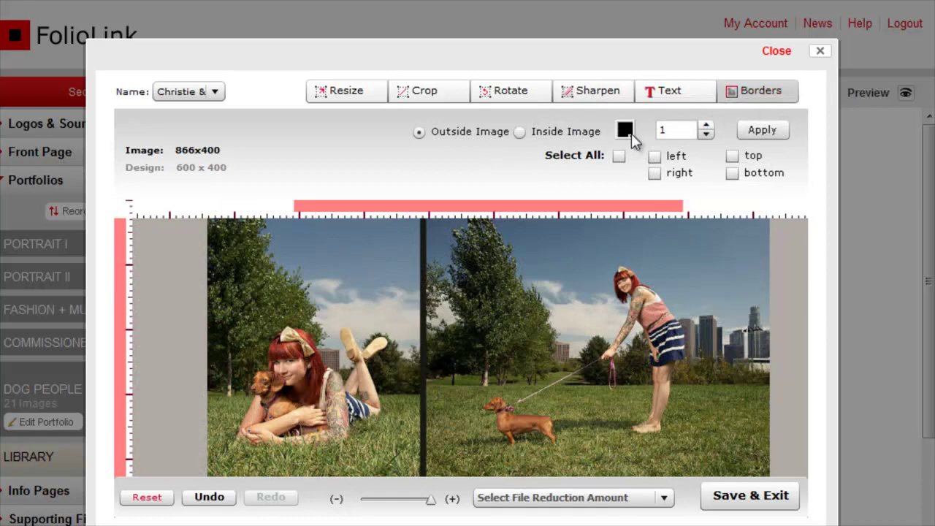
left_click(625, 130)
left_click(625, 130)
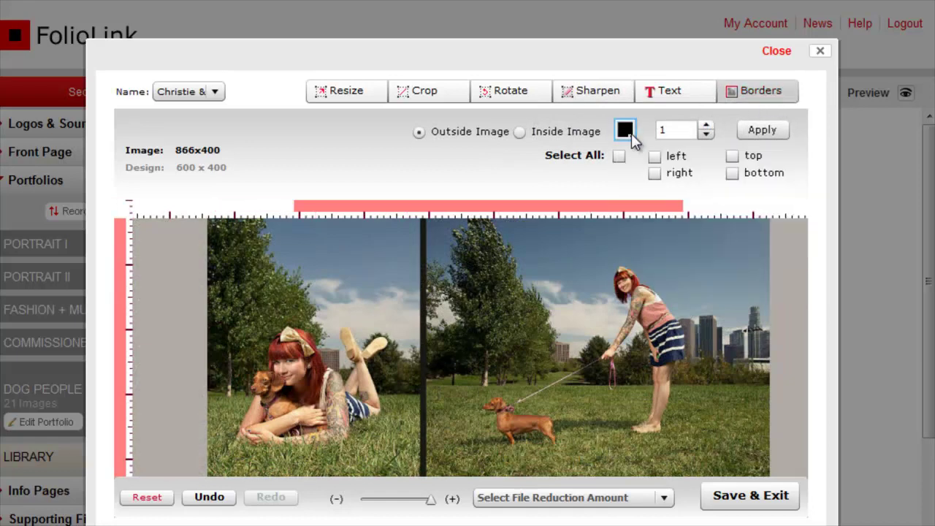
double_click(670, 131)
type("50")
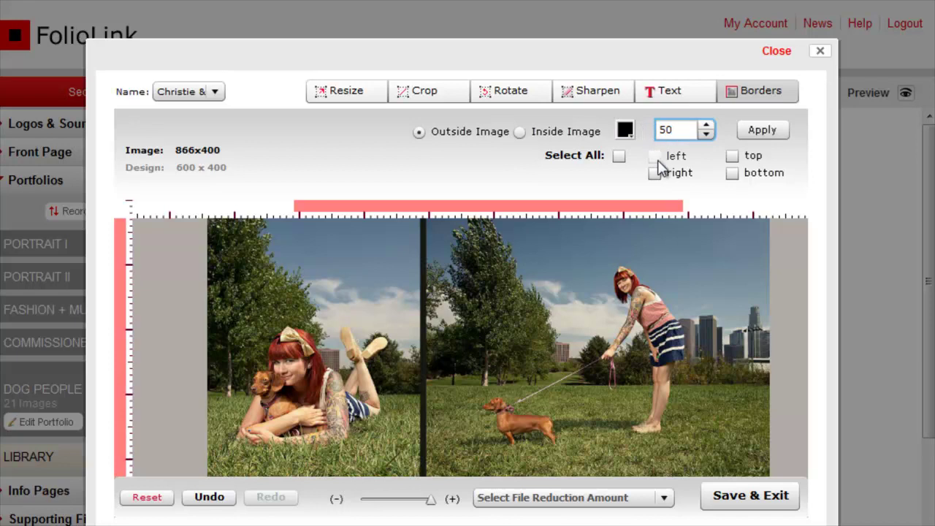
left_click(734, 176)
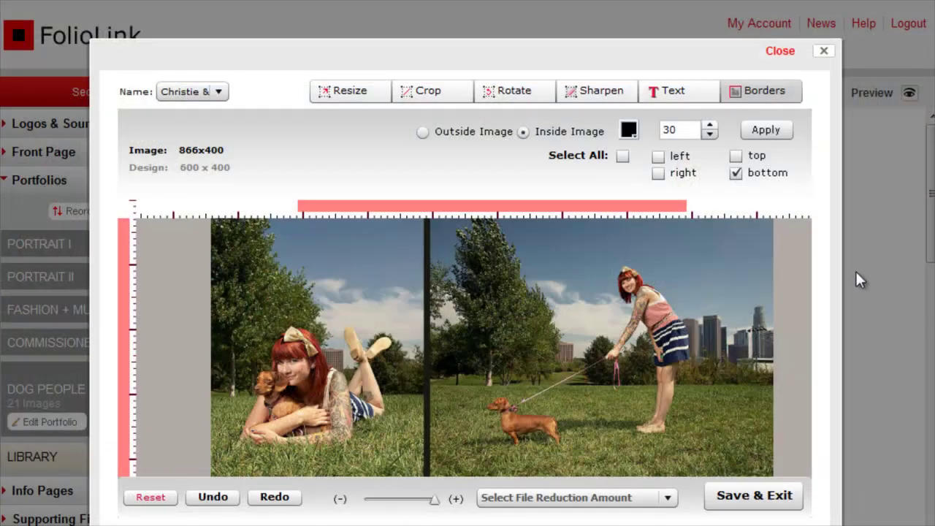
- Apply a black border of 30 inside the image along its bottom edge
left_click(781, 133)
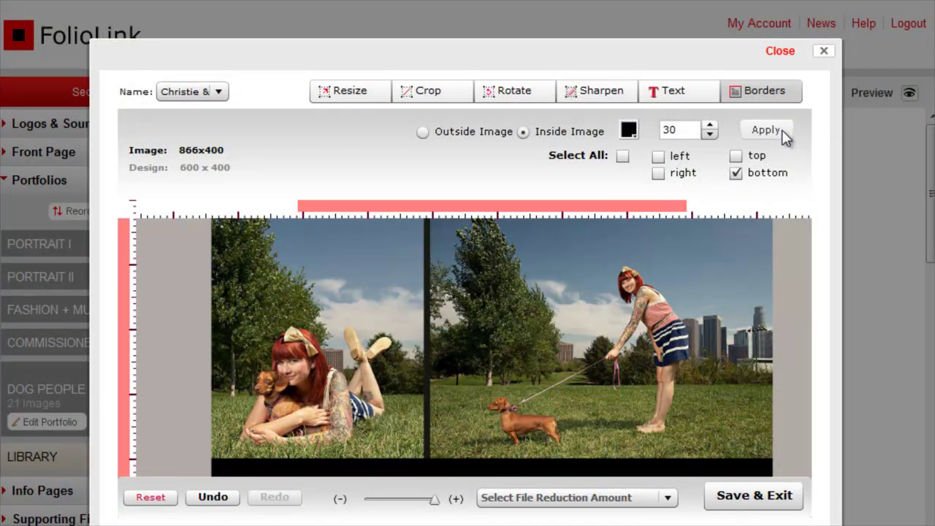
- Set up the Text tool with the Agency FB font at size 20 in white
left_click(690, 90)
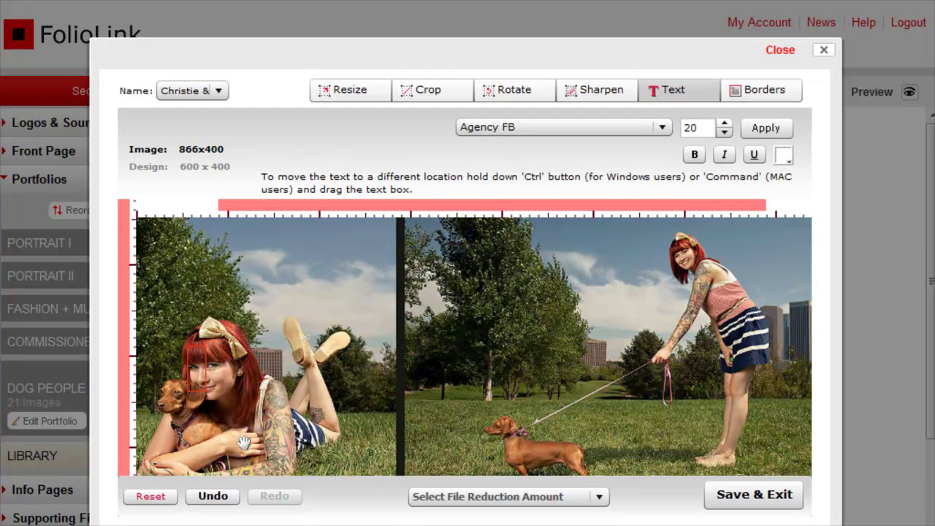
left_click_drag(241, 438, 263, 393)
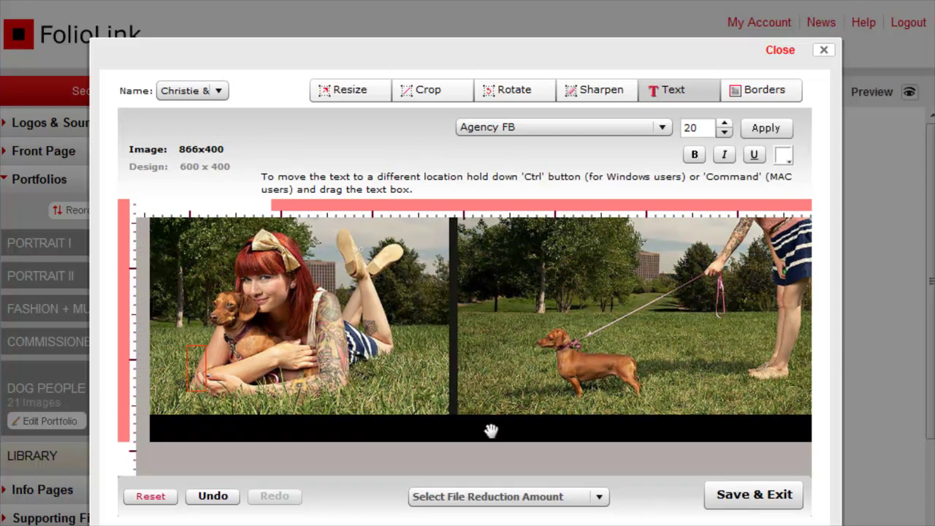
left_click(661, 127)
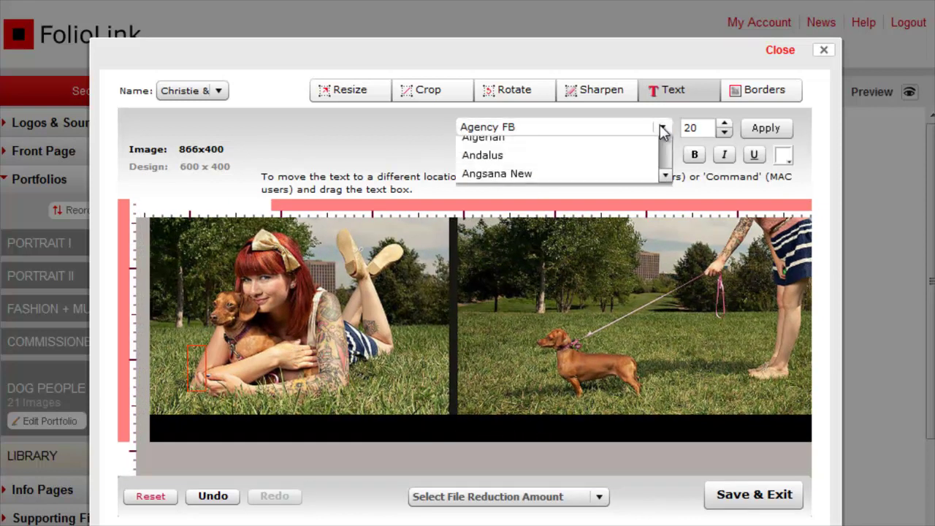
left_click(661, 128)
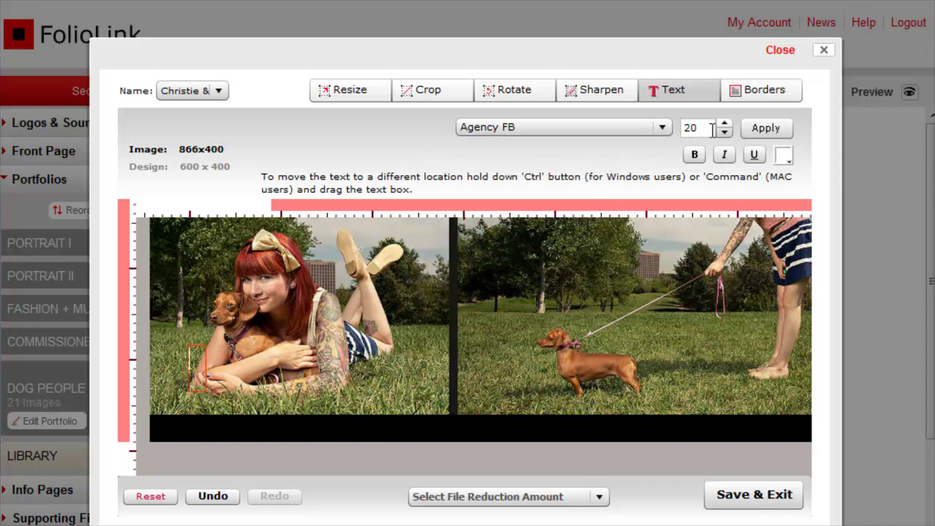
left_click(782, 155)
left_click(591, 261)
- Place the text box on the black bottom border, enter "Enter Text Here" and apply it to the image
left_click_drag(177, 387, 183, 447)
type("Enter Text")
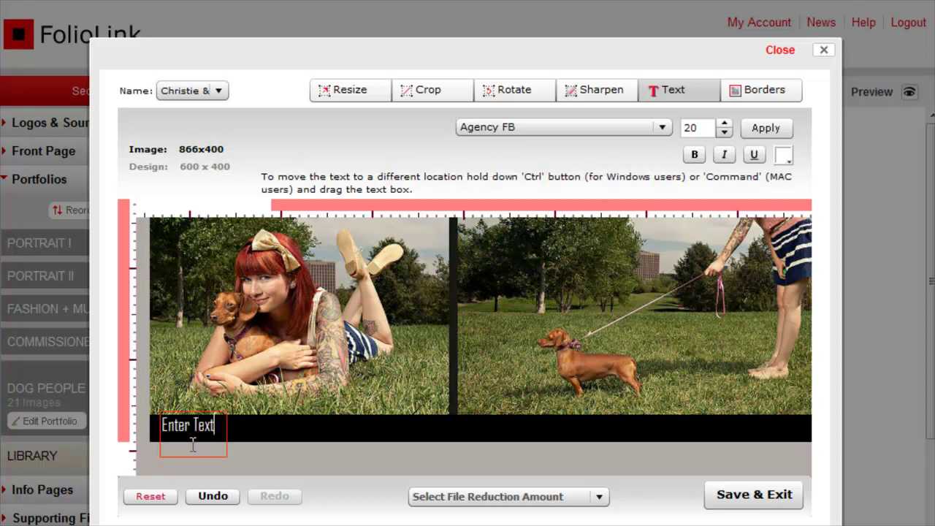
type(" Here")
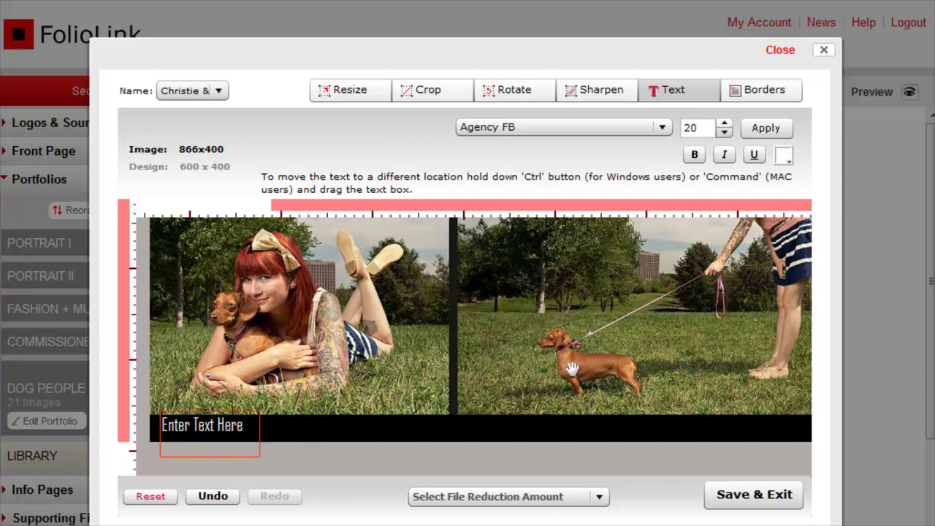
left_click(765, 128)
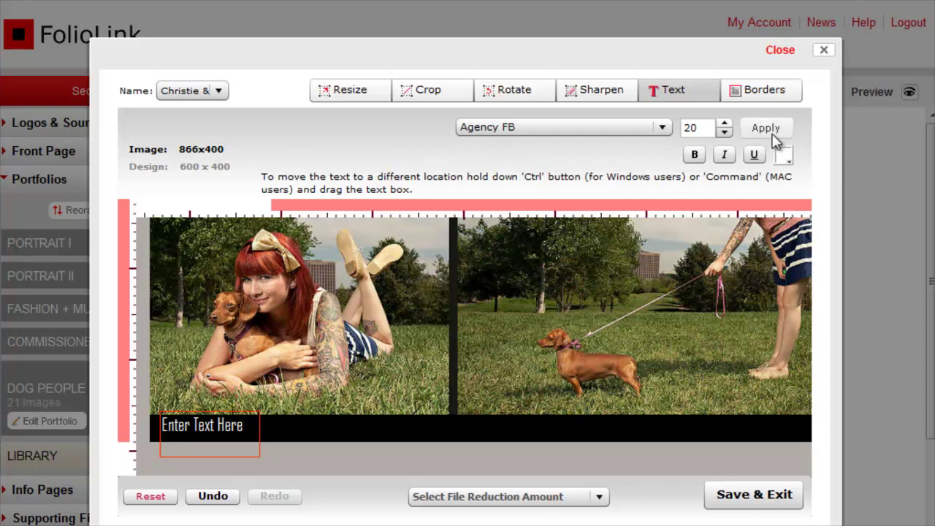
- Reduce the file size with the High = 90% Quality setting, then save the image and exit the editor
left_click(767, 496)
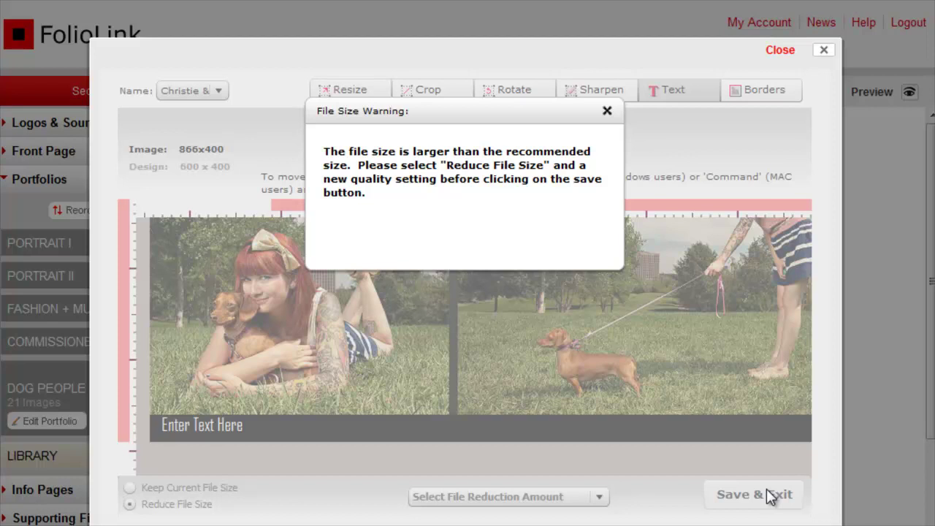
left_click(606, 111)
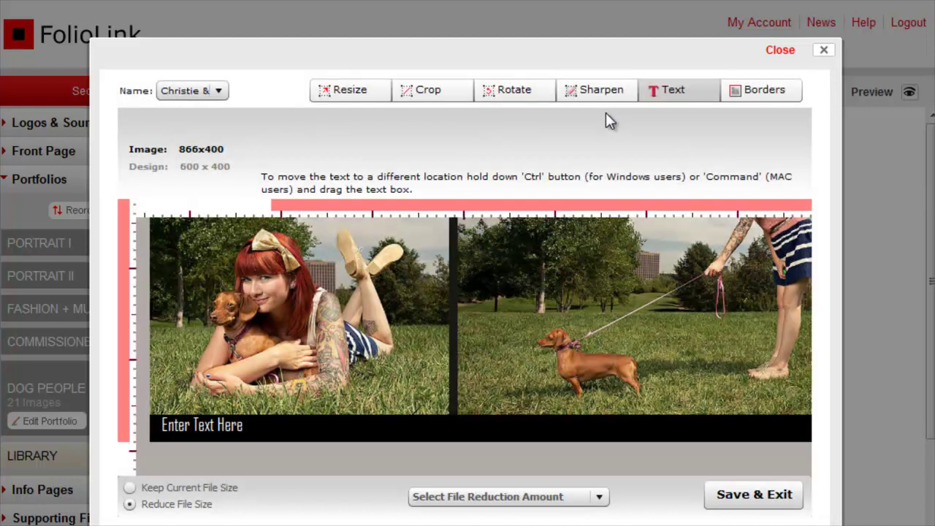
left_click(599, 496)
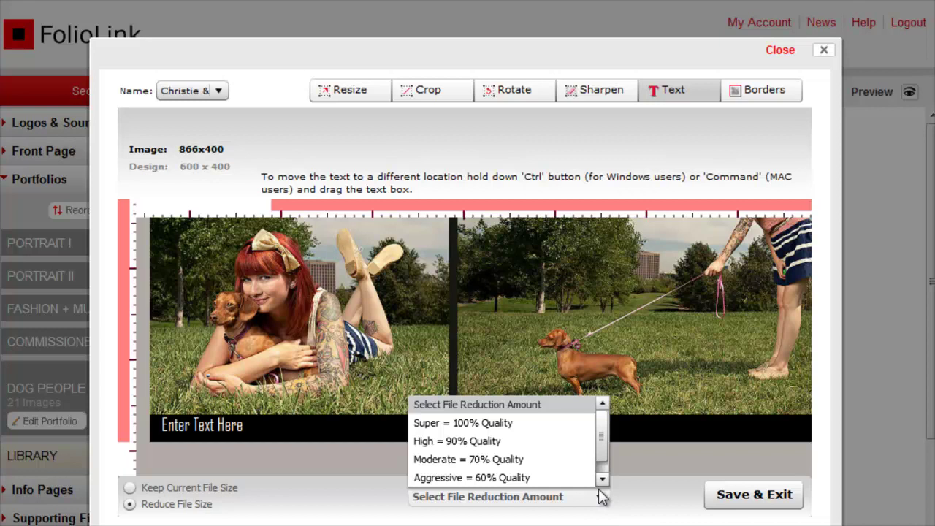
left_click(587, 446)
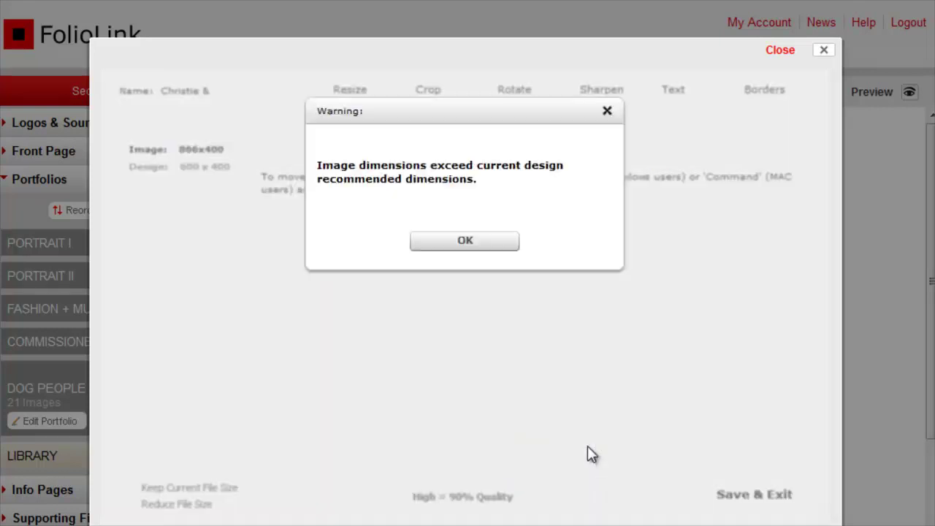
left_click(513, 245)
left_click(727, 500)
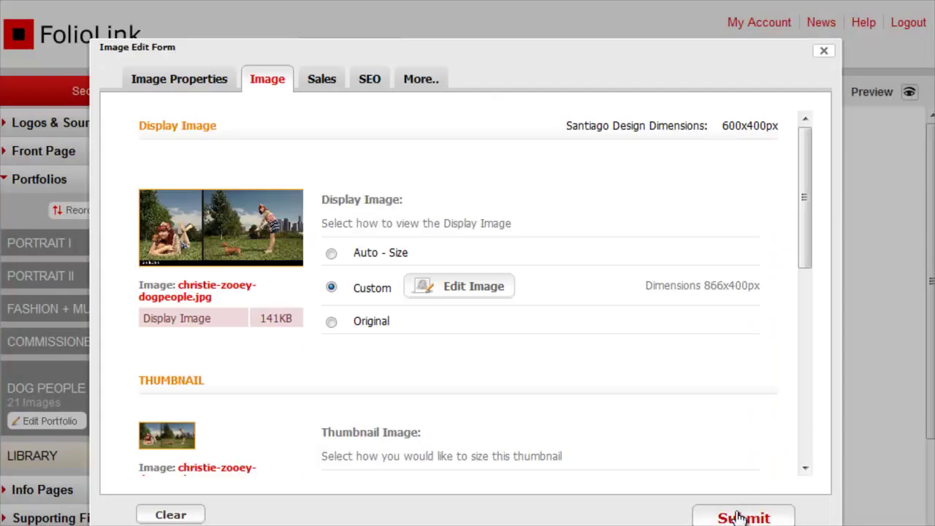
- Submit the image edit form and preview the website
left_click(739, 518)
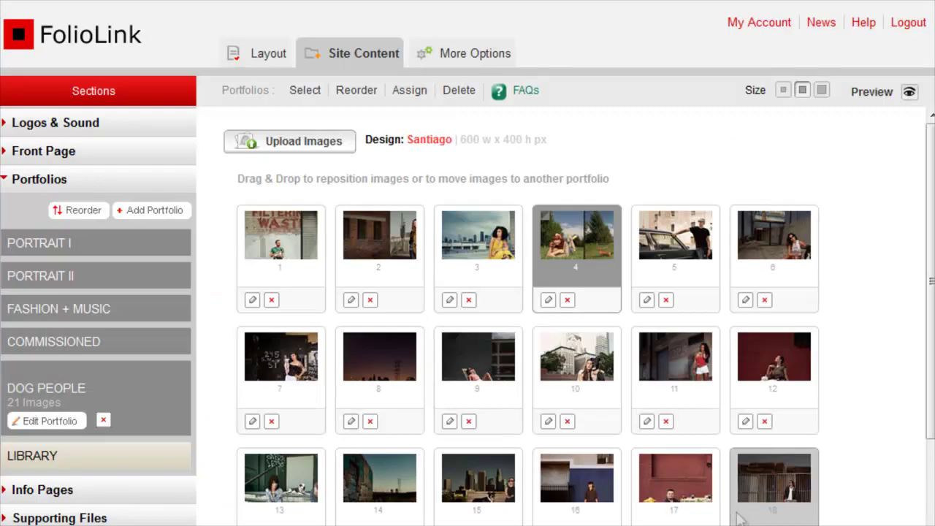
left_click(877, 95)
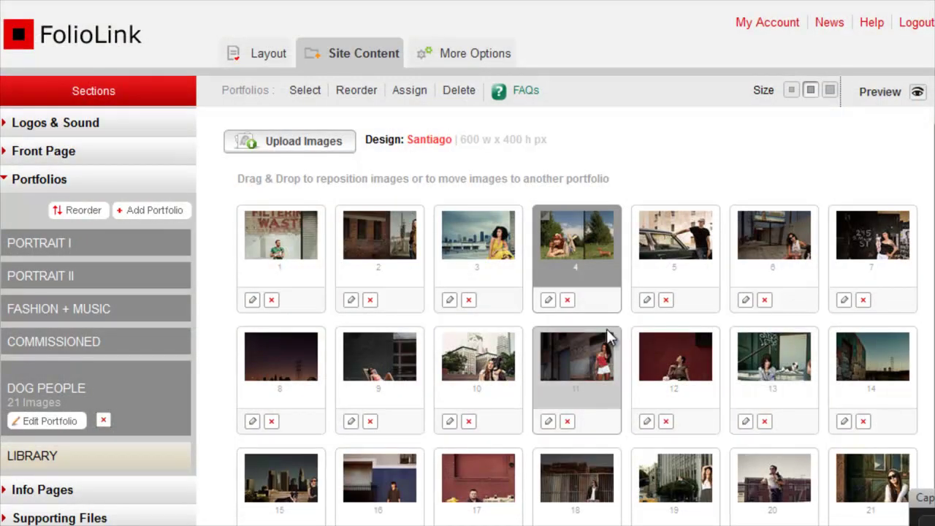
- Reopen the edit form of the fourth DOG PEOPLE image and switch its thumbnail to Custom sizing
left_click(548, 301)
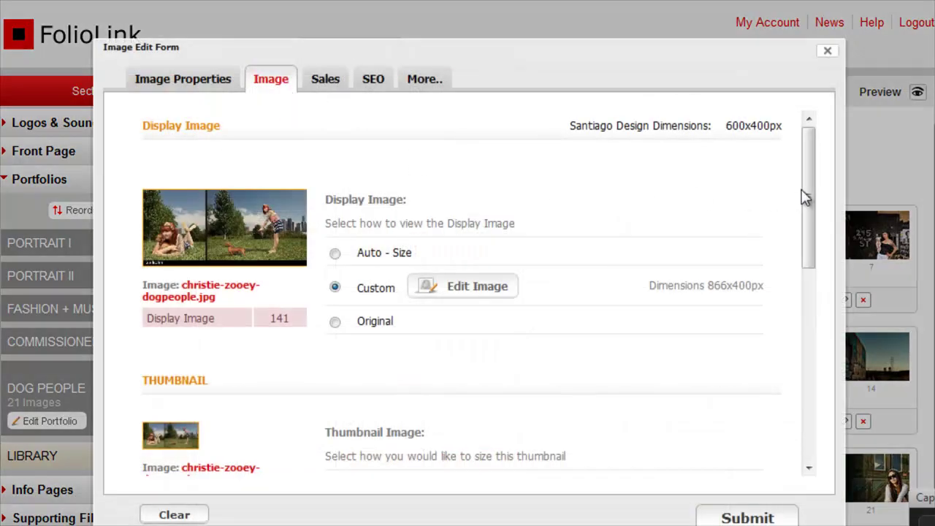
left_click_drag(806, 198, 806, 262)
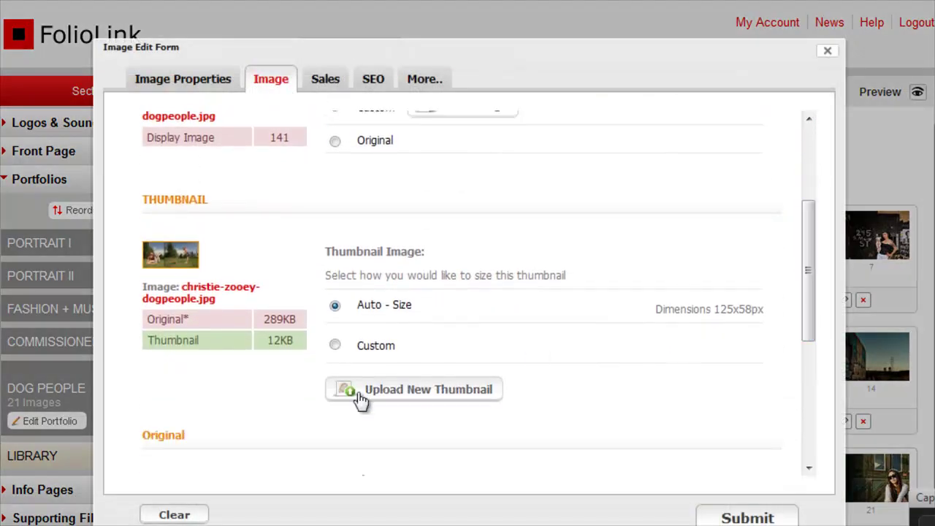
left_click(334, 340)
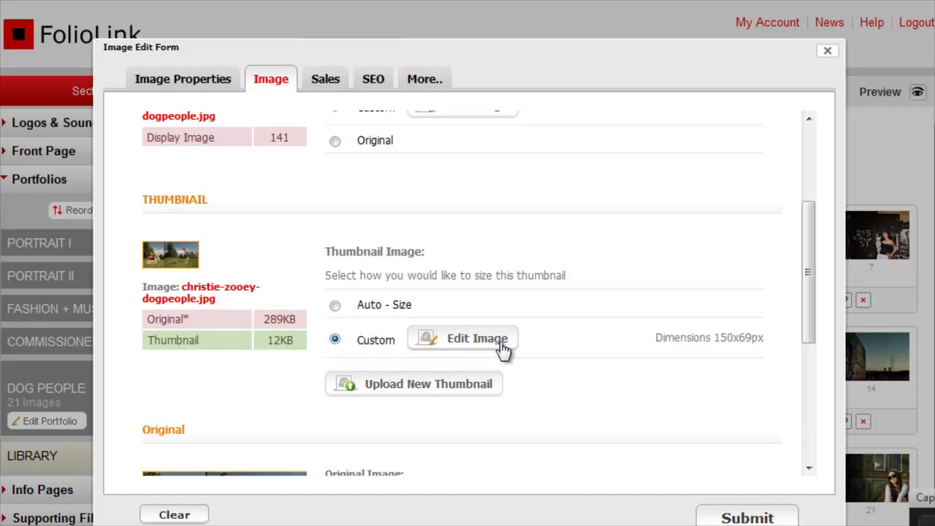